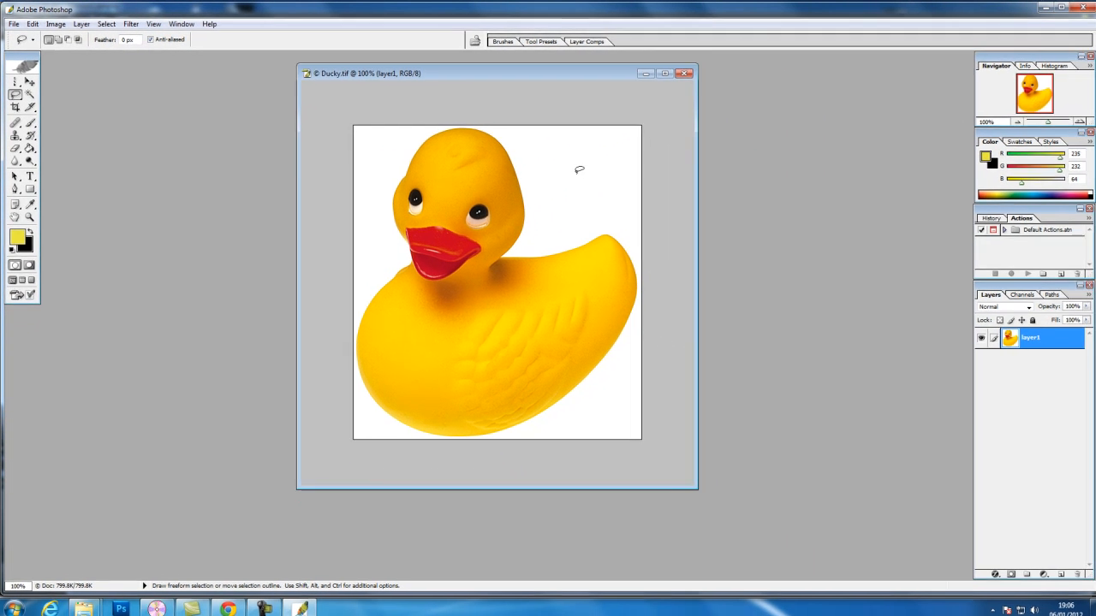
# Draw a freehand Lasso selection across the duck's face, try moving the selected area, and undo the move
pyautogui.moveTo(858, 253)
pyautogui.mouseDown()
pyautogui.moveTo(850, 240)
pyautogui.moveTo(808, 241)
pyautogui.mouseUp()
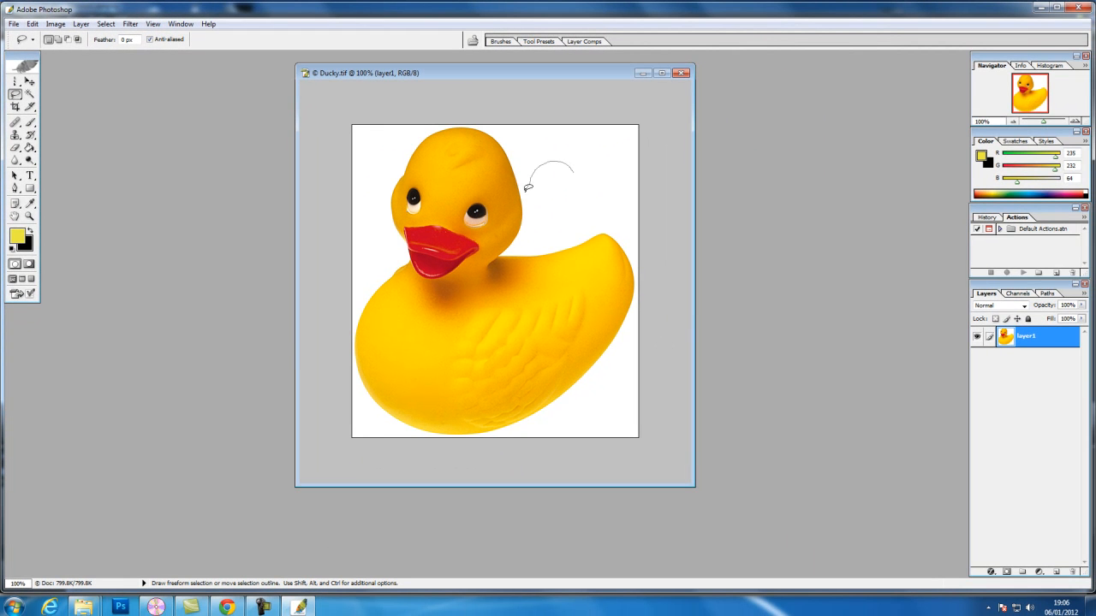
pyautogui.moveTo(501, 263)
pyautogui.mouseDown()
pyautogui.moveTo(534, 271)
pyautogui.moveTo(594, 225)
pyautogui.moveTo(606, 213)
pyautogui.moveTo(574, 169)
pyautogui.mouseUp()
pyautogui.moveTo(544, 217)
pyautogui.mouseDown()
pyautogui.moveTo(505, 275)
pyautogui.moveTo(516, 287)
pyautogui.moveTo(527, 270)
pyautogui.moveTo(473, 220)
pyautogui.moveTo(493, 261)
pyautogui.moveTo(534, 272)
pyautogui.mouseUp()
pyautogui.click(30, 81)
pyautogui.hotkey('ctrl', 'z')
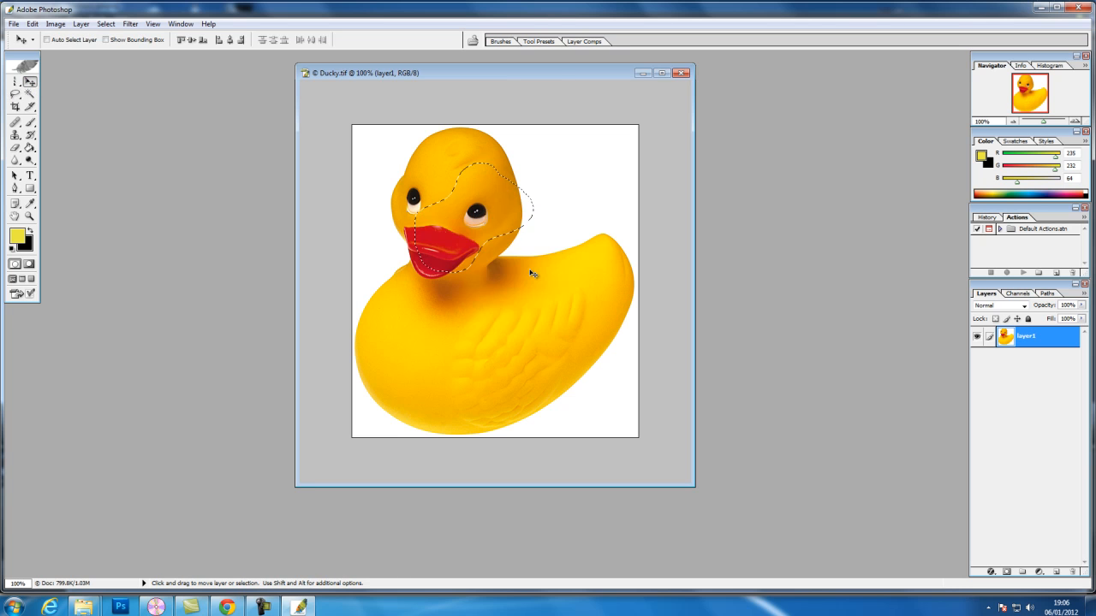
# Add to and subtract from the freehand selection around the duck's beak and eyes, and deselect everything
pyautogui.click(15, 94)
pyautogui.moveTo(524, 252)
pyautogui.mouseDown()
pyautogui.moveTo(508, 221)
pyautogui.moveTo(487, 240)
pyautogui.moveTo(523, 244)
pyautogui.mouseUp()
pyautogui.moveTo(443, 258)
pyautogui.mouseDown()
pyautogui.moveTo(439, 302)
pyautogui.moveTo(436, 252)
pyautogui.mouseUp()
pyautogui.moveTo(418, 215)
pyautogui.mouseDown()
pyautogui.moveTo(530, 162)
pyautogui.moveTo(496, 188)
pyautogui.moveTo(476, 273)
pyautogui.moveTo(505, 204)
pyautogui.mouseUp()
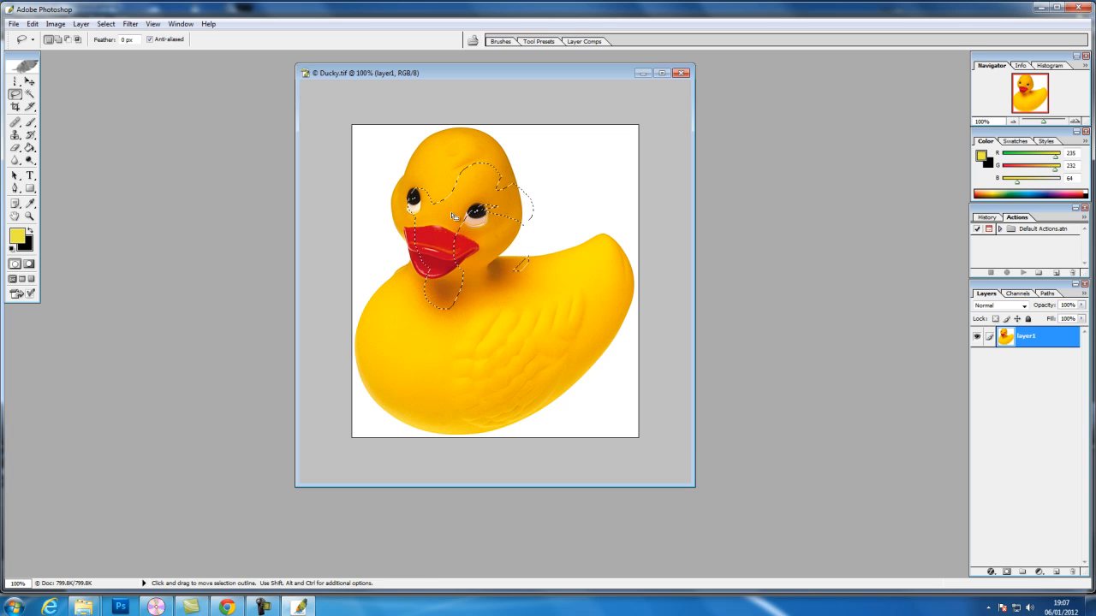
pyautogui.click(105, 24)
pyautogui.click(115, 49)
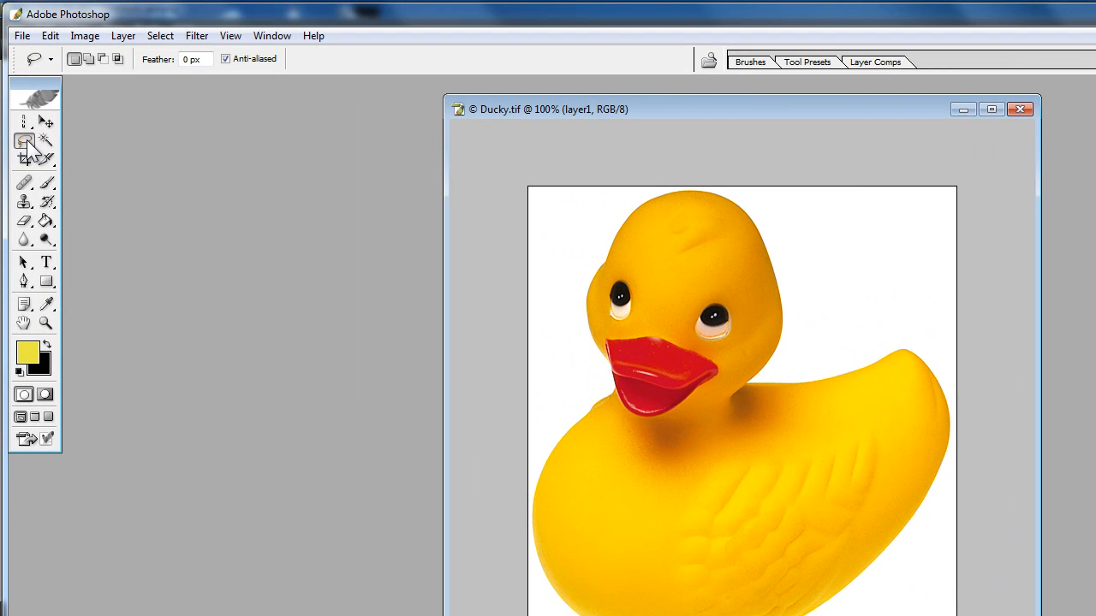
# Draw a closed, straight-edged selection across the duck's head and neck with the Polygonal Lasso tool
pyautogui.click(16, 95)
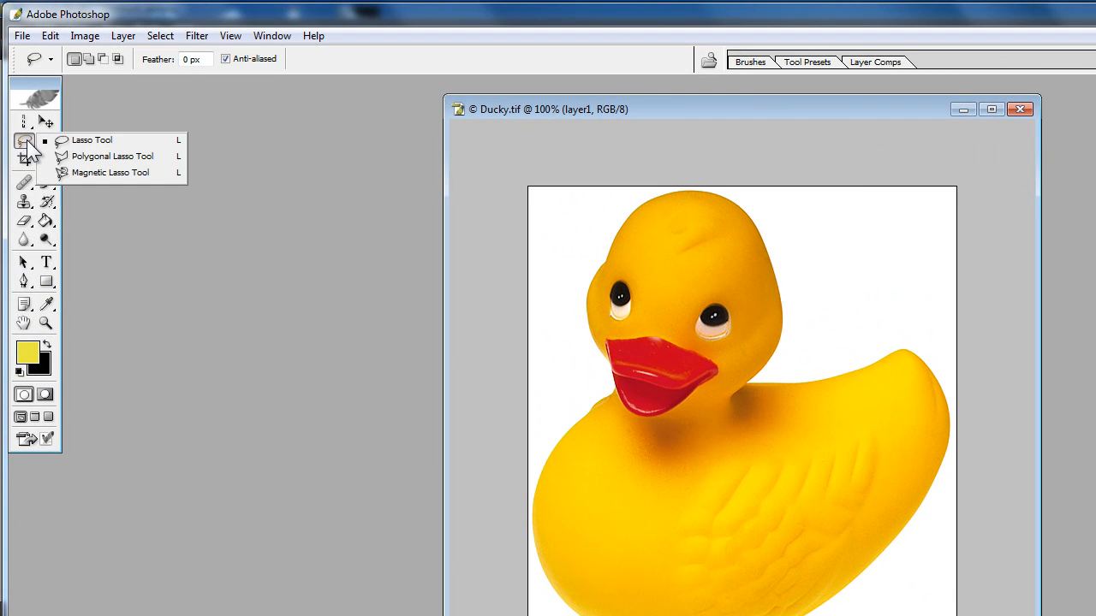
pyautogui.click(23, 143)
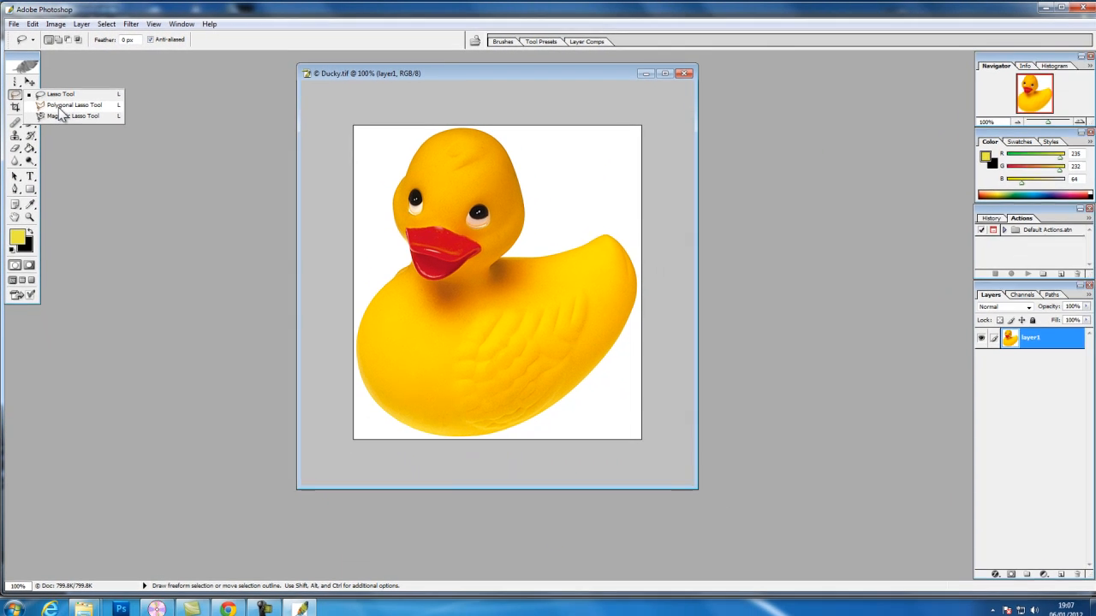
pyautogui.click(90, 159)
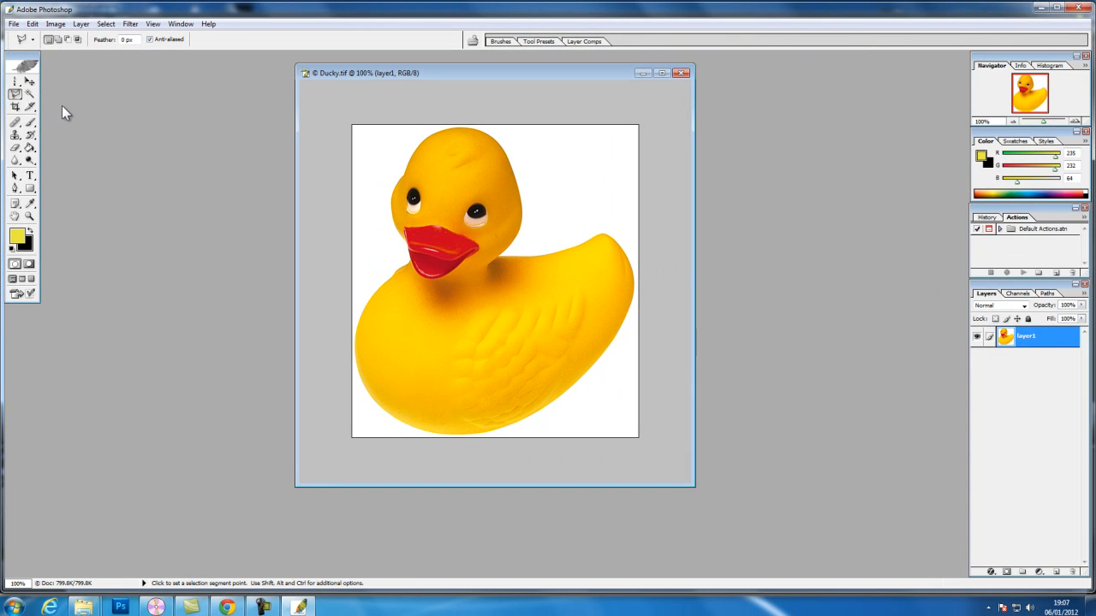
pyautogui.click(374, 155)
pyautogui.click(560, 163)
pyautogui.click(541, 251)
pyautogui.click(392, 257)
pyautogui.click(485, 191)
pyautogui.click(369, 190)
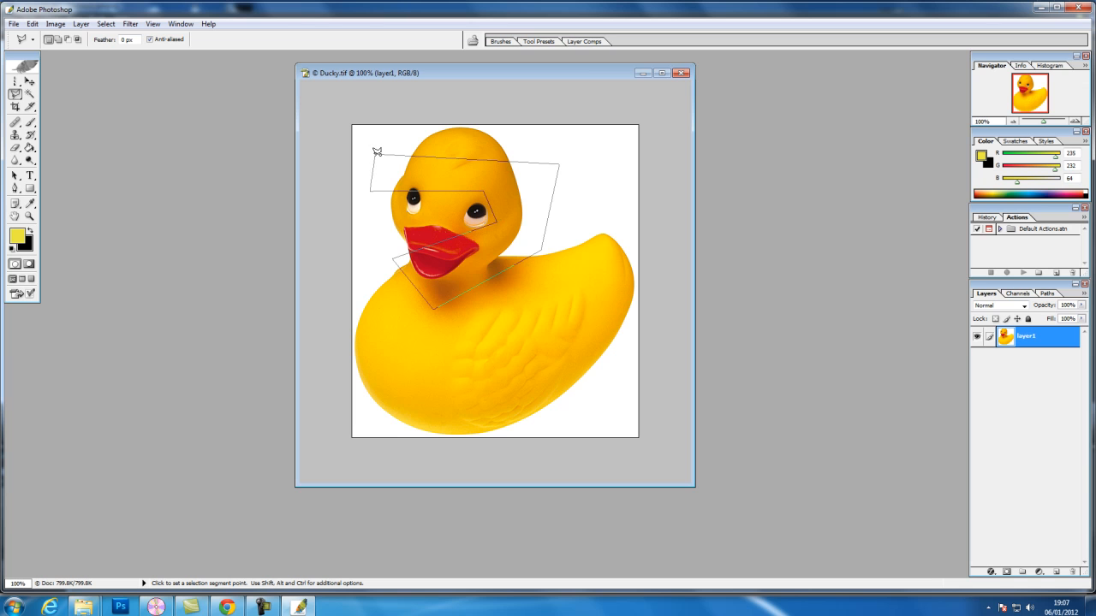
pyautogui.click(376, 150)
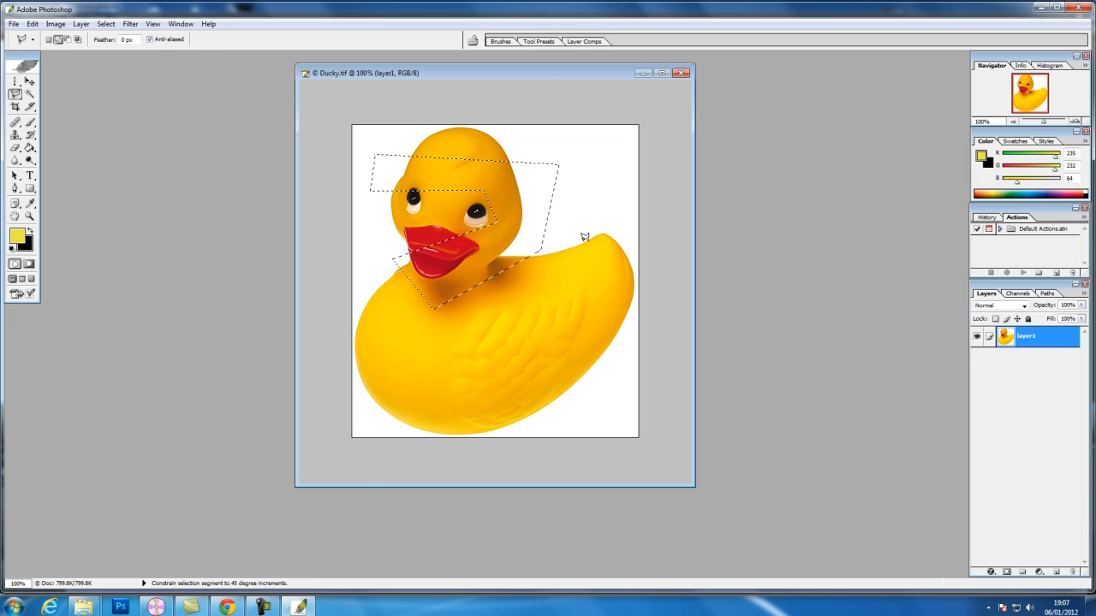
# Add a straight-edged area reaching the duck's tail to the polygonal selection
pyautogui.keyDown('shift'); pyautogui.click(543, 188); pyautogui.keyUp('shift')
pyautogui.click(605, 266)
pyautogui.click(567, 276)
pyautogui.click(542, 185)
# Subtract a straight-edged area around the duck's beak and neck from the polygonal selection
pyautogui.keyDown('alt'); pyautogui.click(528, 331); pyautogui.keyUp('alt')
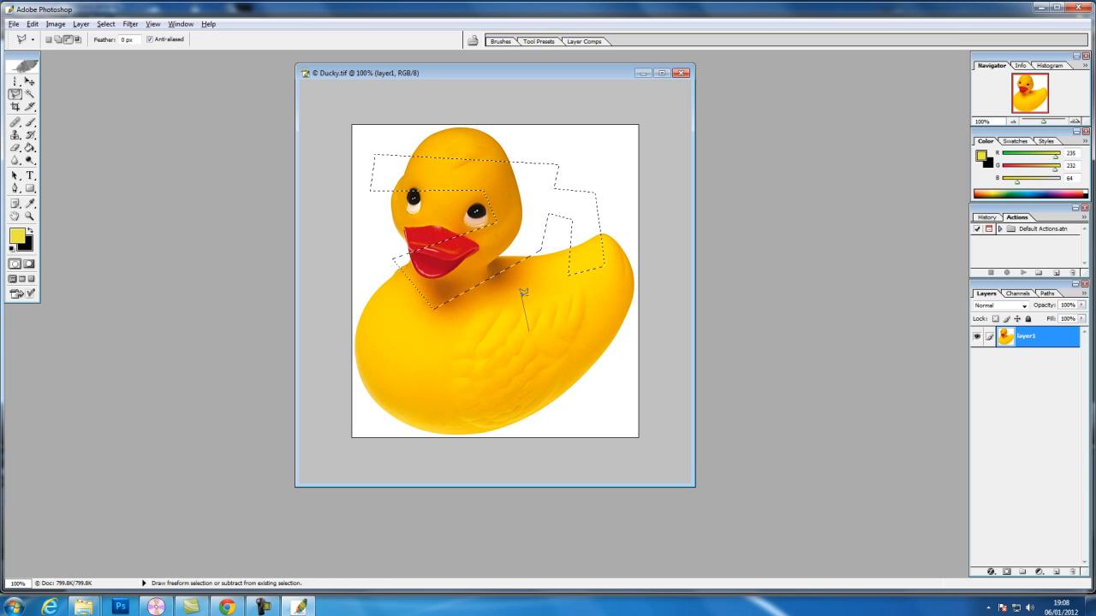
pyautogui.click(528, 329)
pyautogui.click(454, 322)
pyautogui.click(440, 227)
pyautogui.click(470, 326)
pyautogui.click(454, 322)
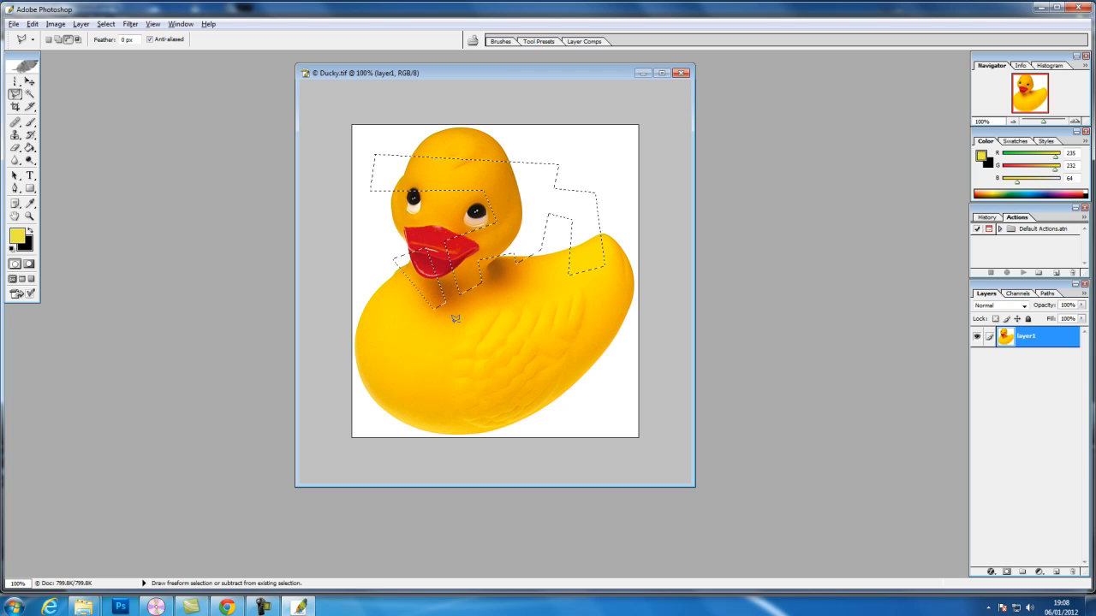
# Deselect the polygonal selection, undo the deselection, and redo it
pyautogui.click(105, 23)
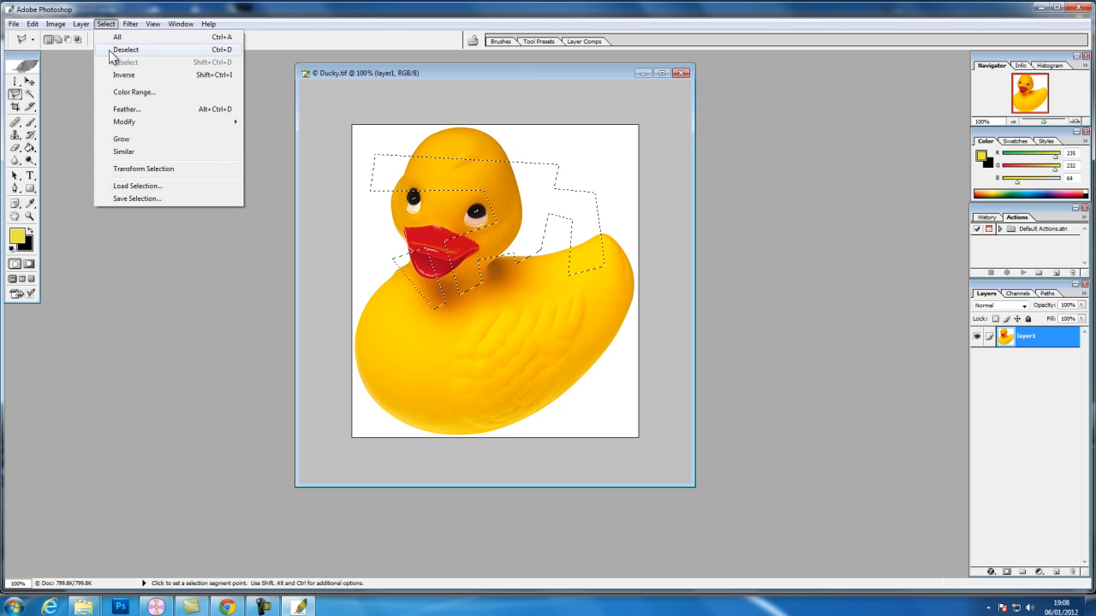
pyautogui.click(125, 50)
pyautogui.hotkey('ctrl', 'z')
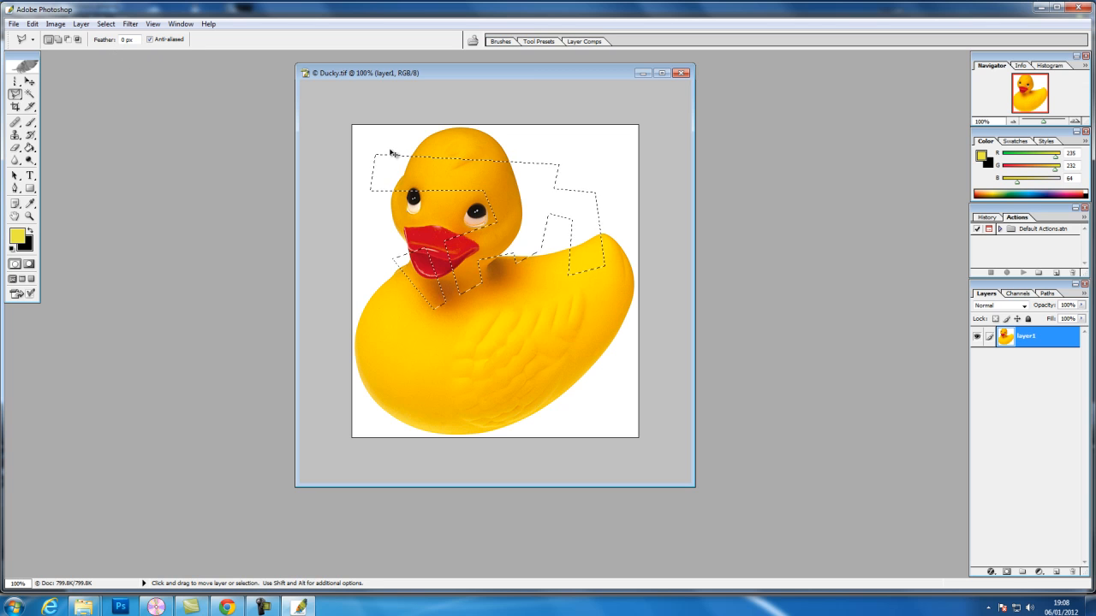
pyautogui.hotkey('ctrl', 'z')
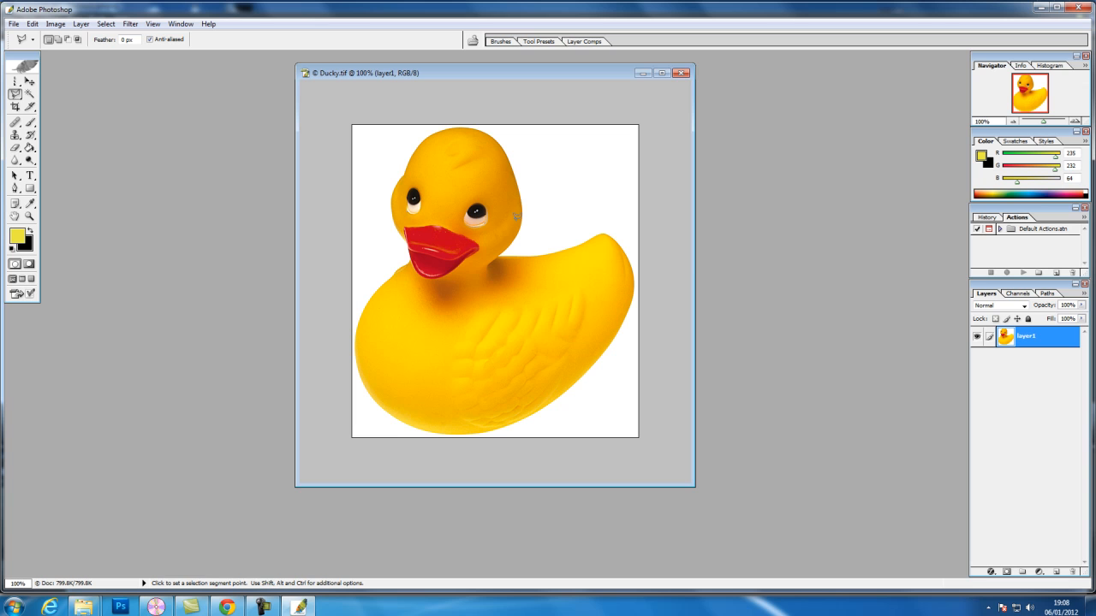
# Trace the duck's entire outline with the Magnetic Lasso tool and close it into a selection
pyautogui.moveTo(15, 95); pyautogui.dragTo(55, 119)
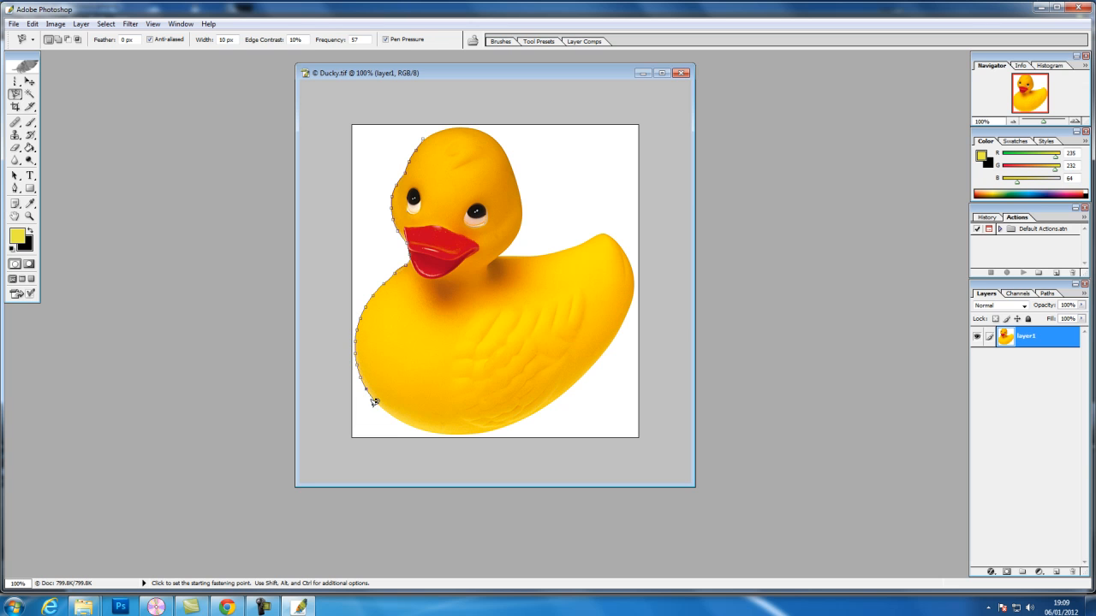
pyautogui.moveTo(422, 433)
pyautogui.mouseDown()
pyautogui.moveTo(522, 423)
pyautogui.moveTo(568, 403)
pyautogui.moveTo(580, 379)
pyautogui.mouseUp()
pyautogui.moveTo(617, 338)
pyautogui.mouseDown()
pyautogui.moveTo(634, 306)
pyautogui.moveTo(634, 261)
pyautogui.moveTo(619, 238)
pyautogui.moveTo(610, 231)
pyautogui.moveTo(516, 251)
pyautogui.mouseUp()
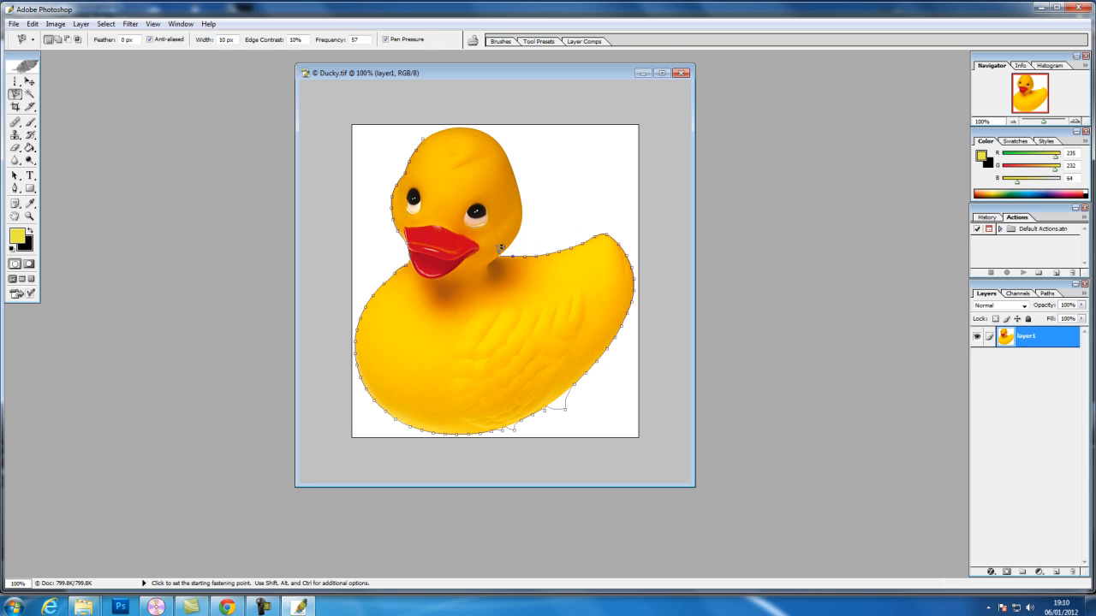
pyautogui.moveTo(525, 196)
pyautogui.mouseDown()
pyautogui.moveTo(496, 132)
pyautogui.moveTo(444, 121)
pyautogui.mouseUp()
pyautogui.click(425, 134)
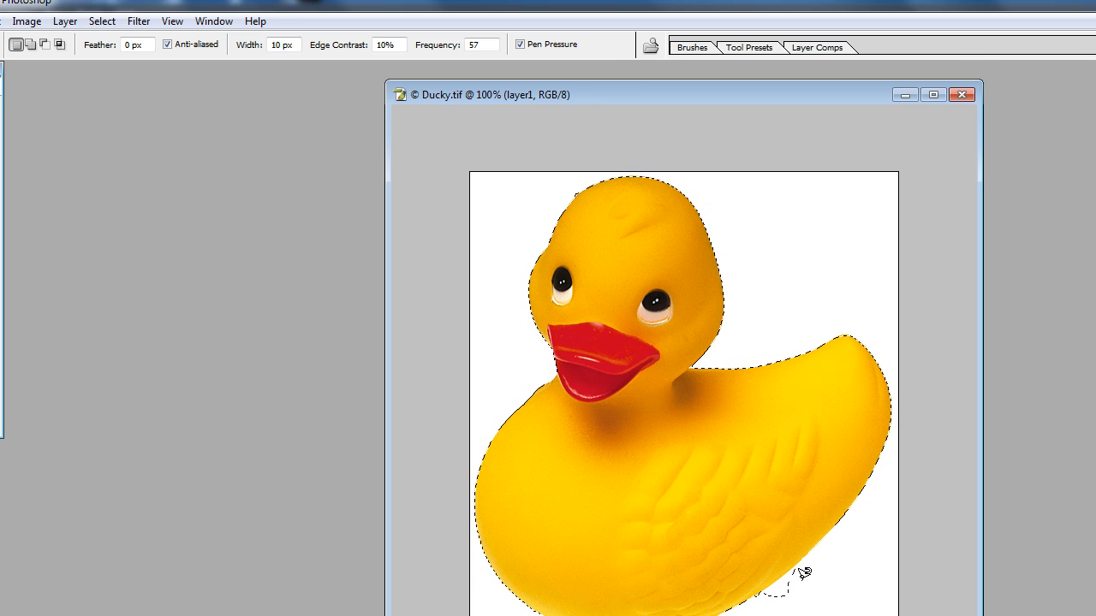
# Subtract the stray white bulges along the duck's lower-right edge from the selection with the Magnetic Lasso
pyautogui.press('alt')
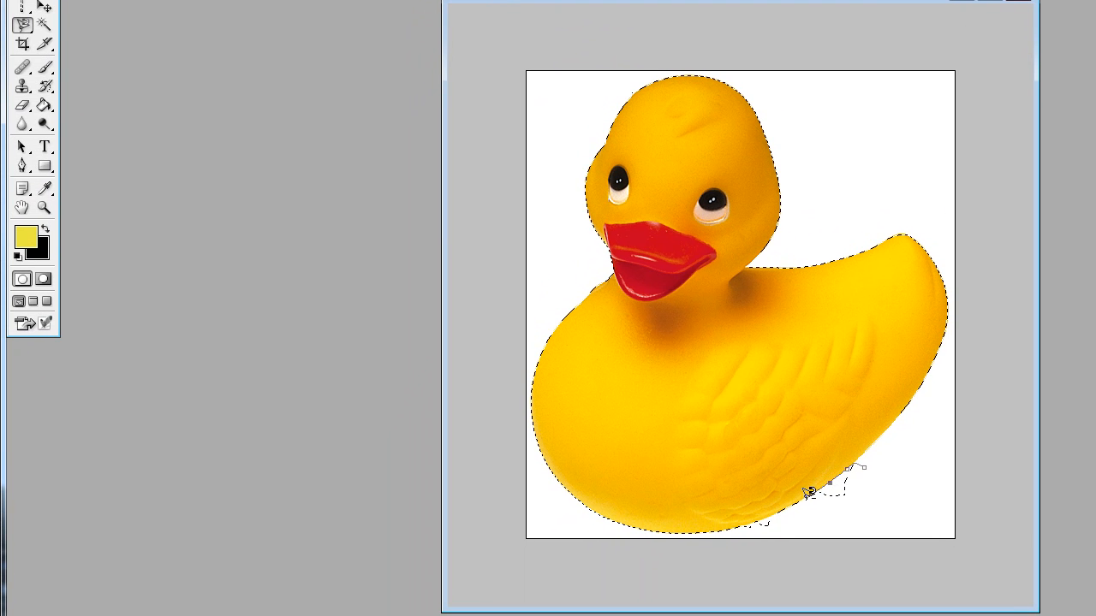
pyautogui.click(866, 461)
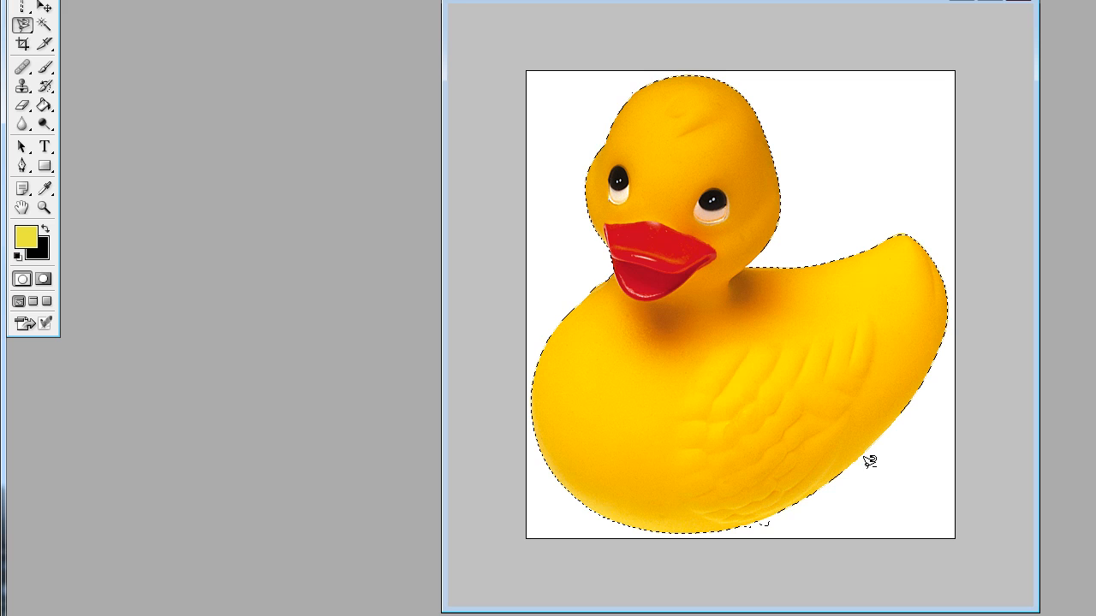
pyautogui.click(753, 526)
pyautogui.click(783, 506)
pyautogui.keyDown('alt'); pyautogui.click(775, 529); pyautogui.keyUp('alt')
pyautogui.click(779, 525)
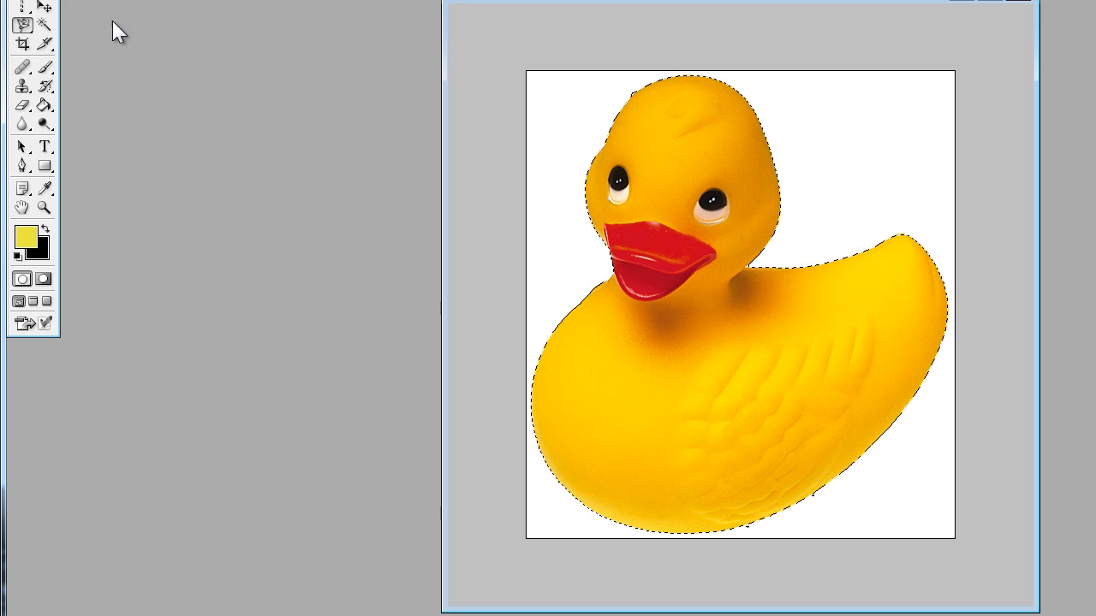
# Cut the selected duck out of the image and paste it onto its own layer
pyautogui.click(45, 7)
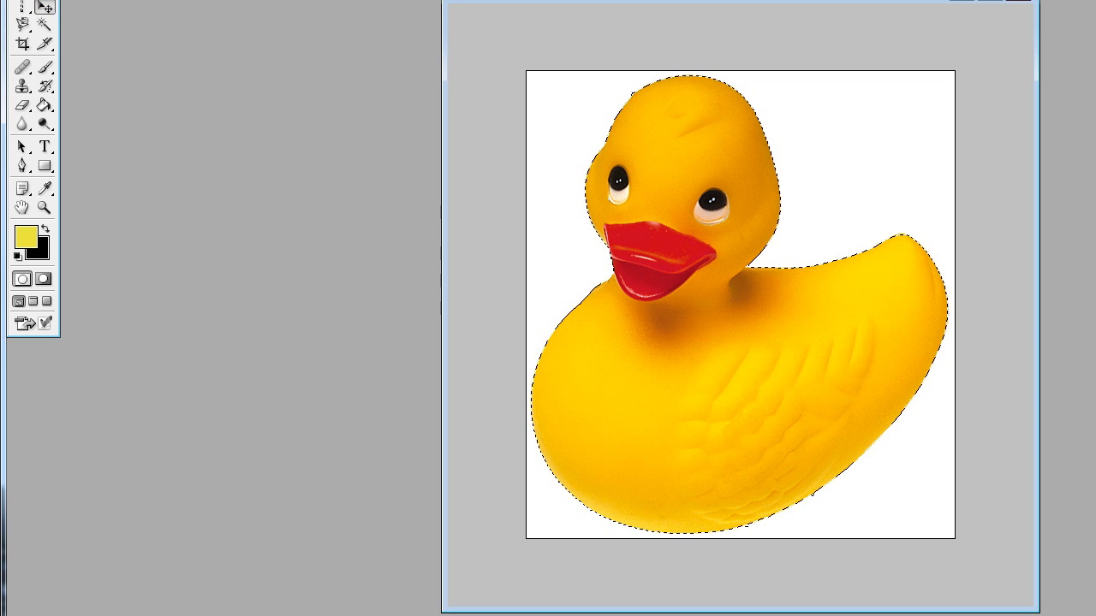
pyautogui.click(33, 24)
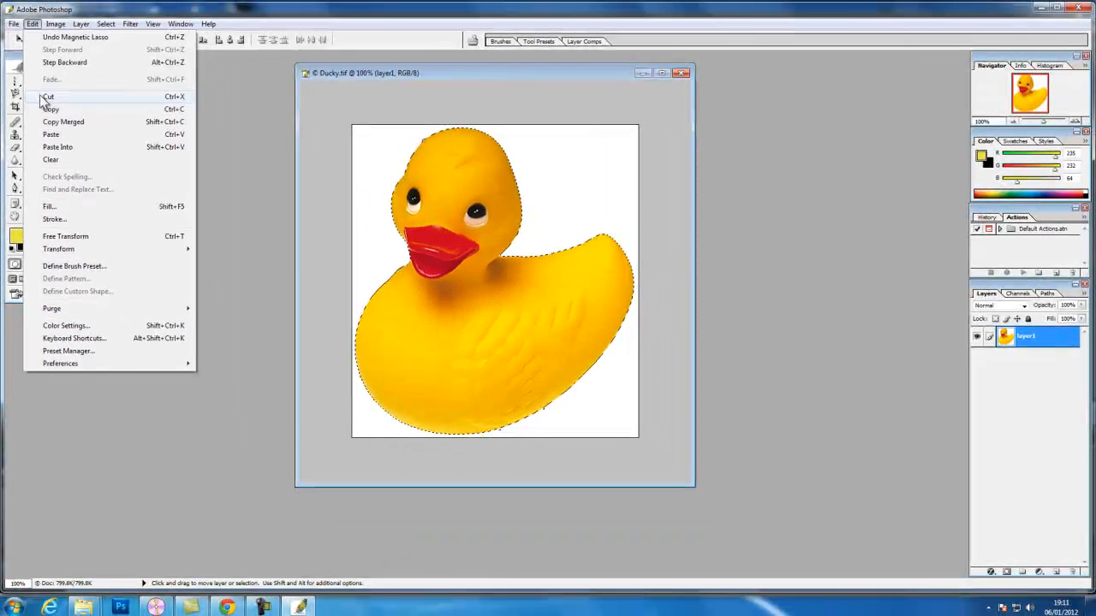
pyautogui.click(44, 97)
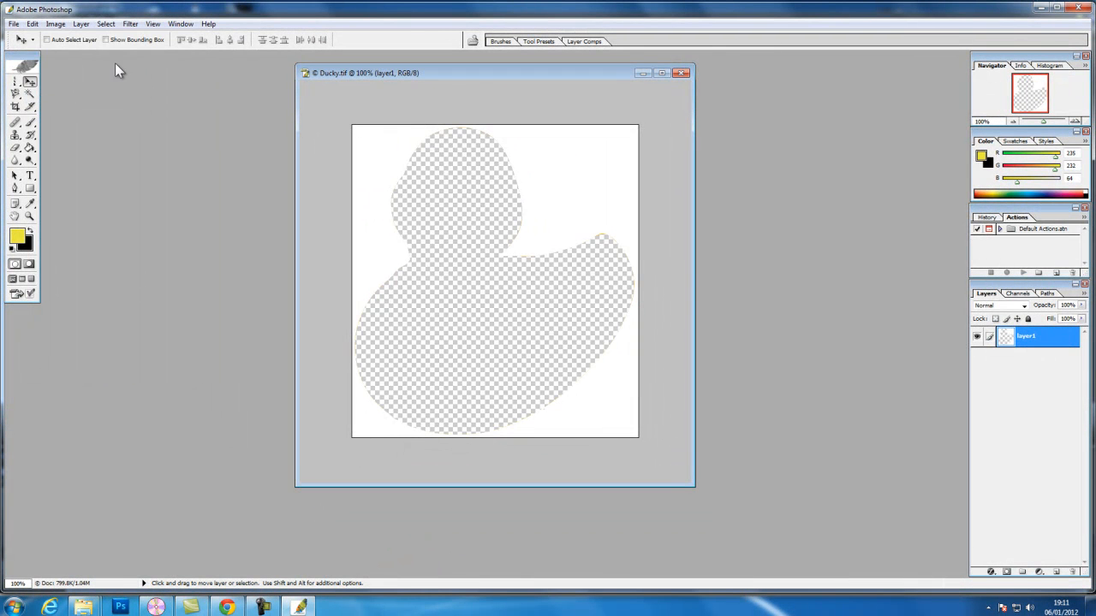
pyautogui.click(32, 24)
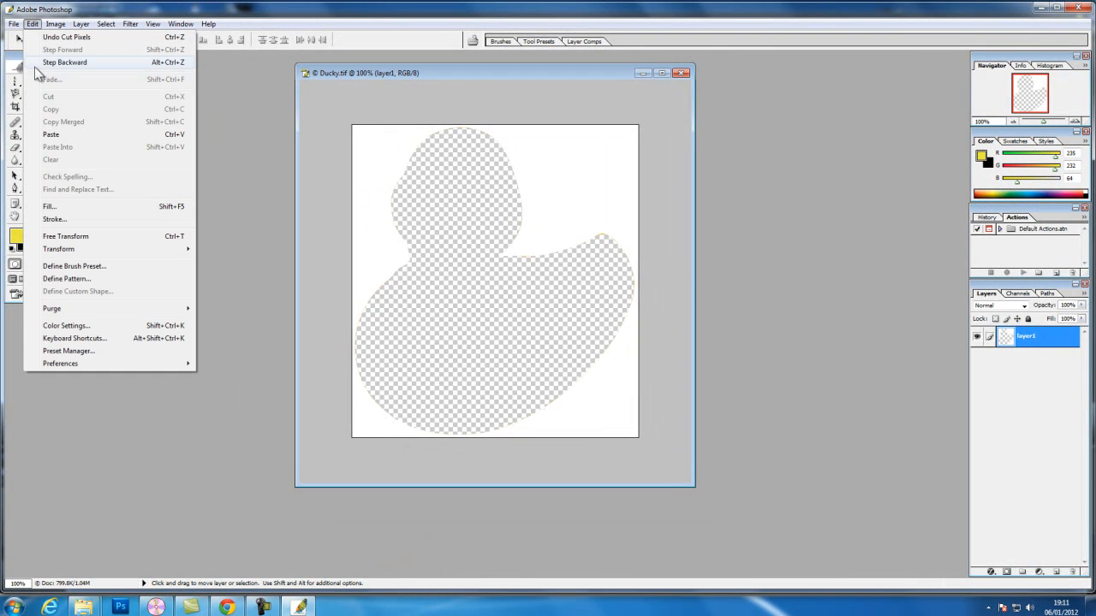
pyautogui.click(48, 136)
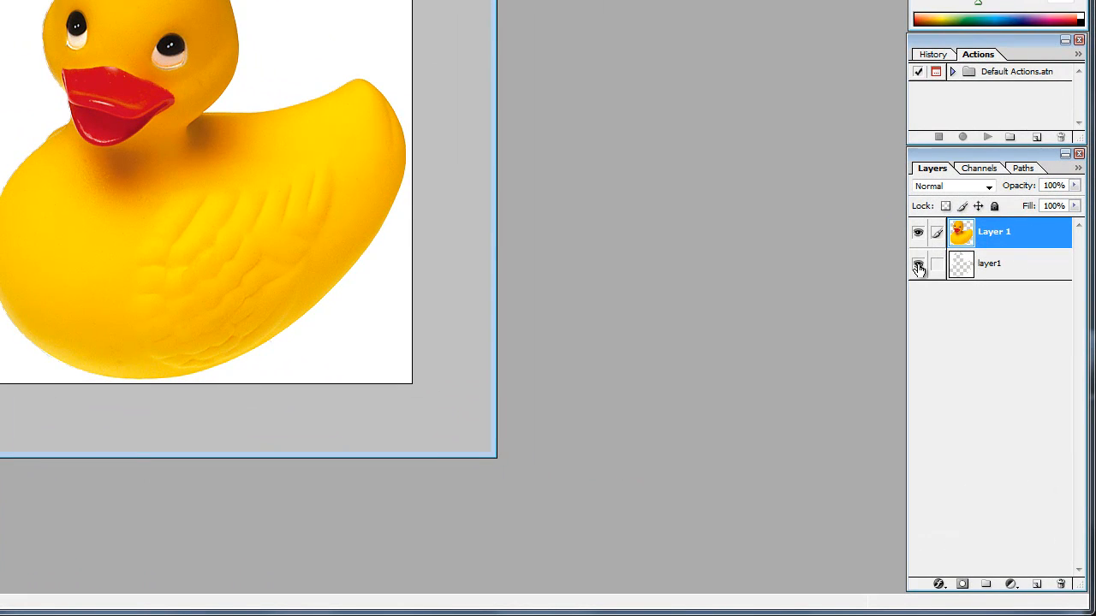
# Hide the original layer1 and rename the pasted layer "duck"
pyautogui.click(917, 268)
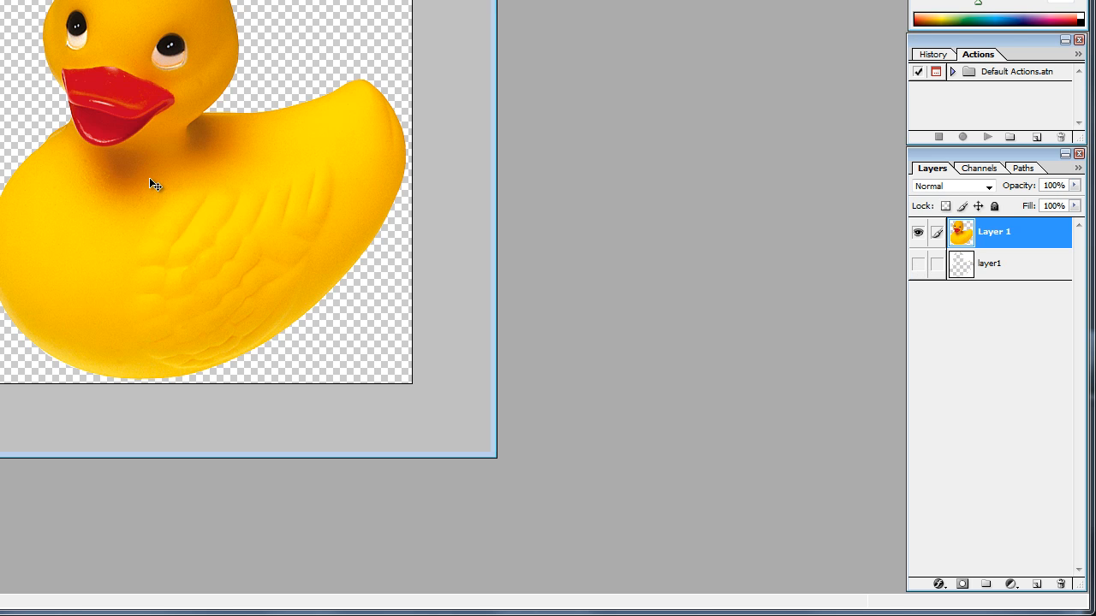
pyautogui.doubleClick(994, 232)
pyautogui.write('duck')
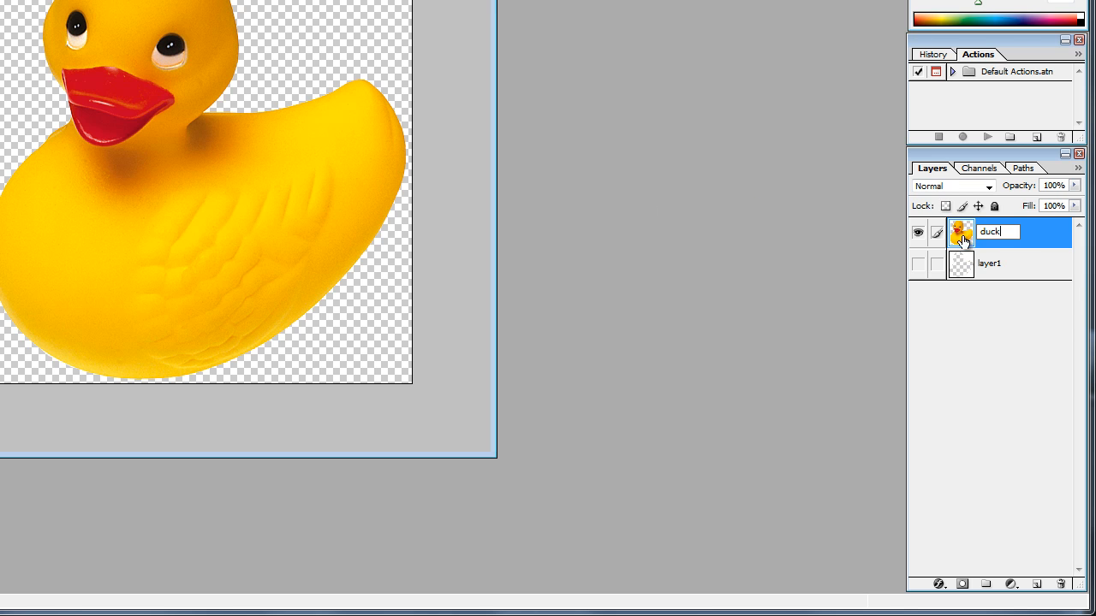
pyautogui.click(919, 266)
# Toggle the visibility of layer1 to compare the duck with and without its background, leaving it visible
pyautogui.click(919, 266)
pyautogui.click(919, 266)
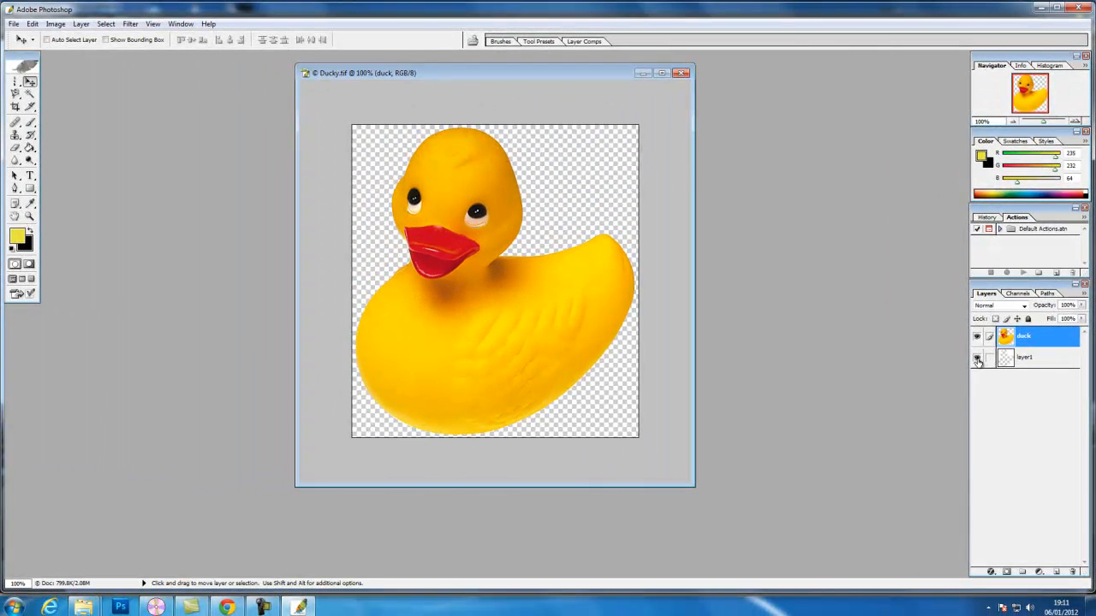
pyautogui.click(977, 360)
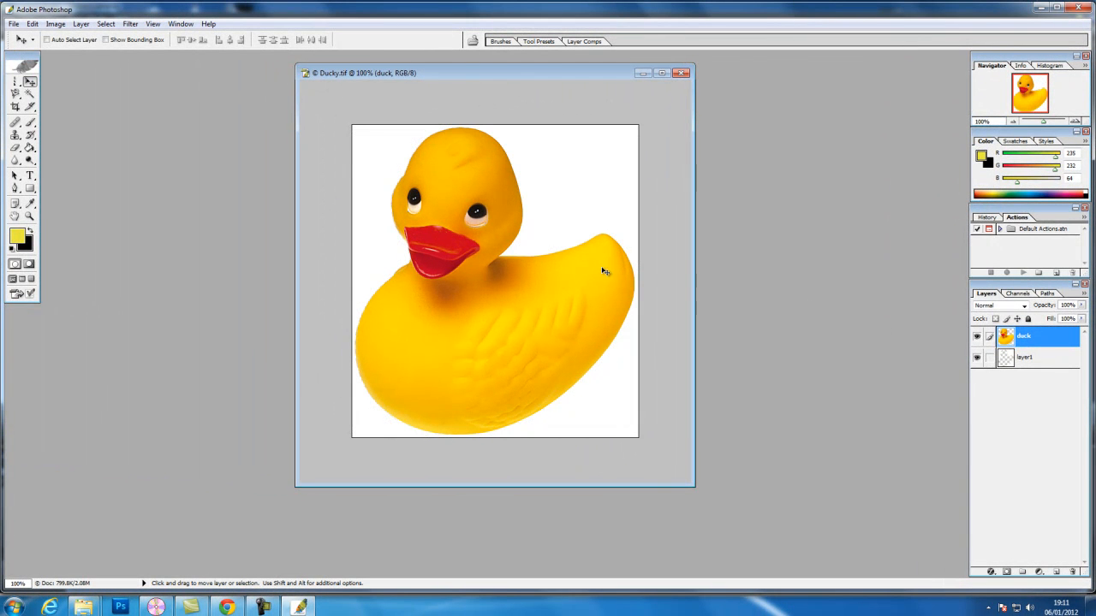
# Add a new empty layer directly above layer1, below the duck layer
pyautogui.click(1044, 363)
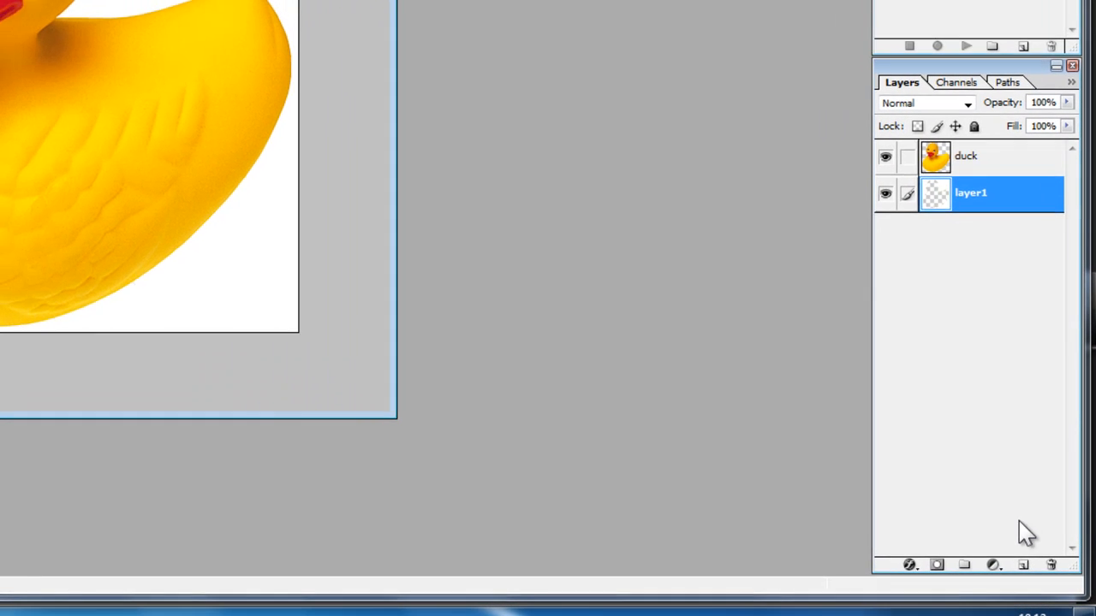
pyautogui.click(1024, 566)
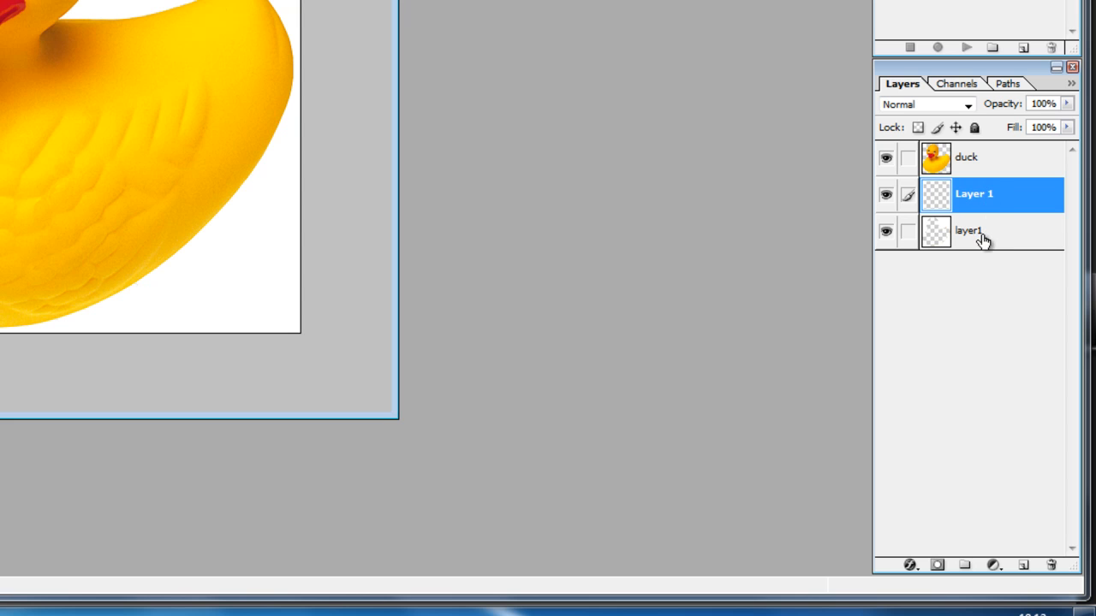
# Toggle the layers' visibility to inspect each one, leaving only the duck layer visible
pyautogui.click(886, 156)
pyautogui.click(886, 193)
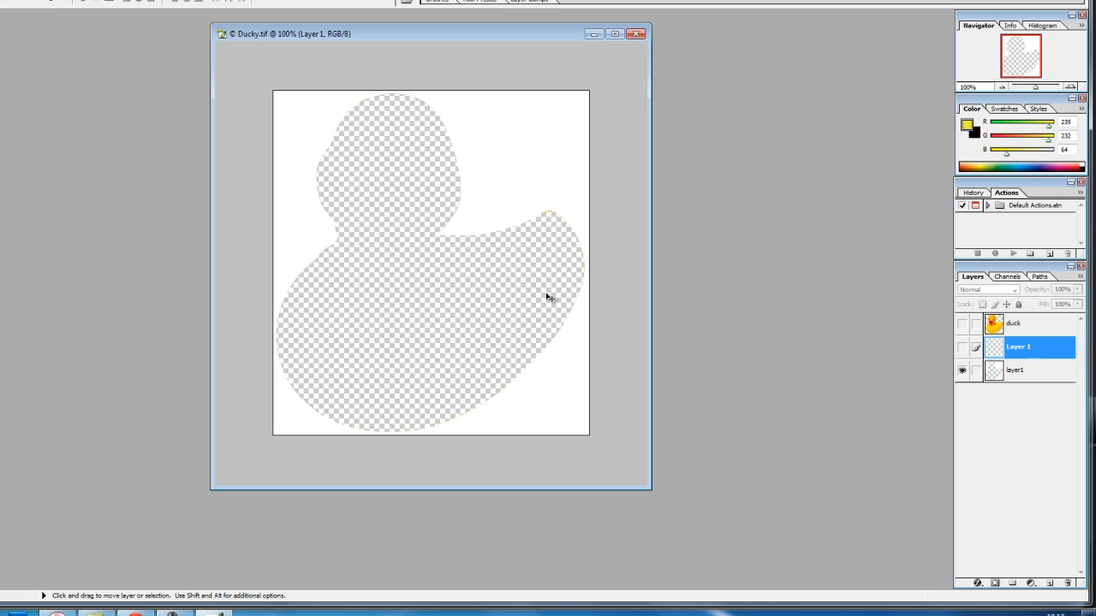
pyautogui.click(963, 371)
pyautogui.click(963, 348)
pyautogui.click(962, 348)
pyautogui.click(962, 324)
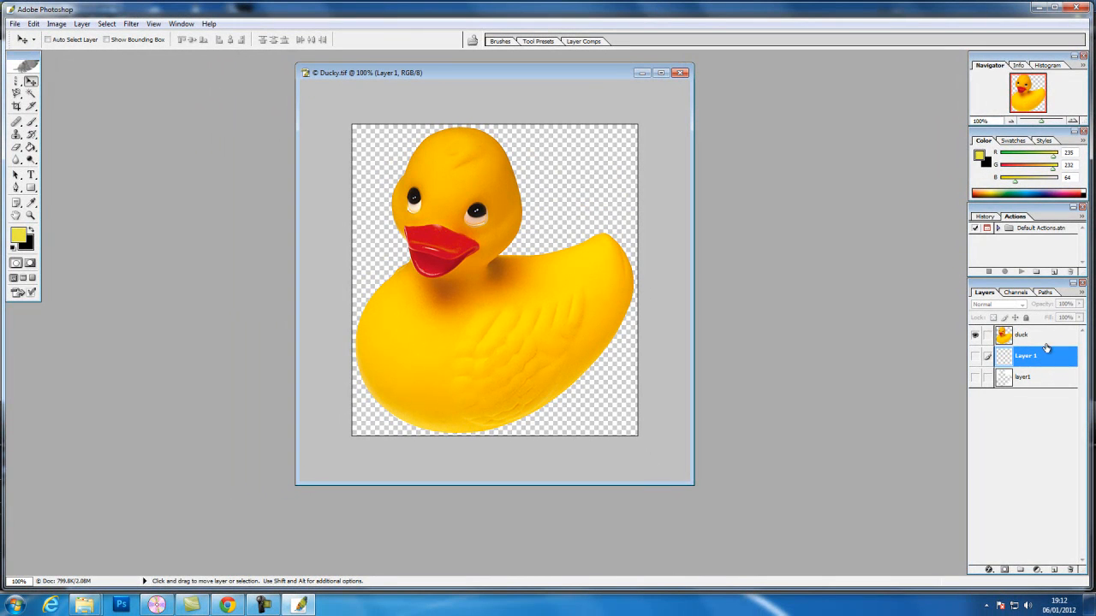
# Paint a looping yellow Brush stroke across the duck on the duck layer, and toggle that layer's visibility to check it
pyautogui.click(1042, 336)
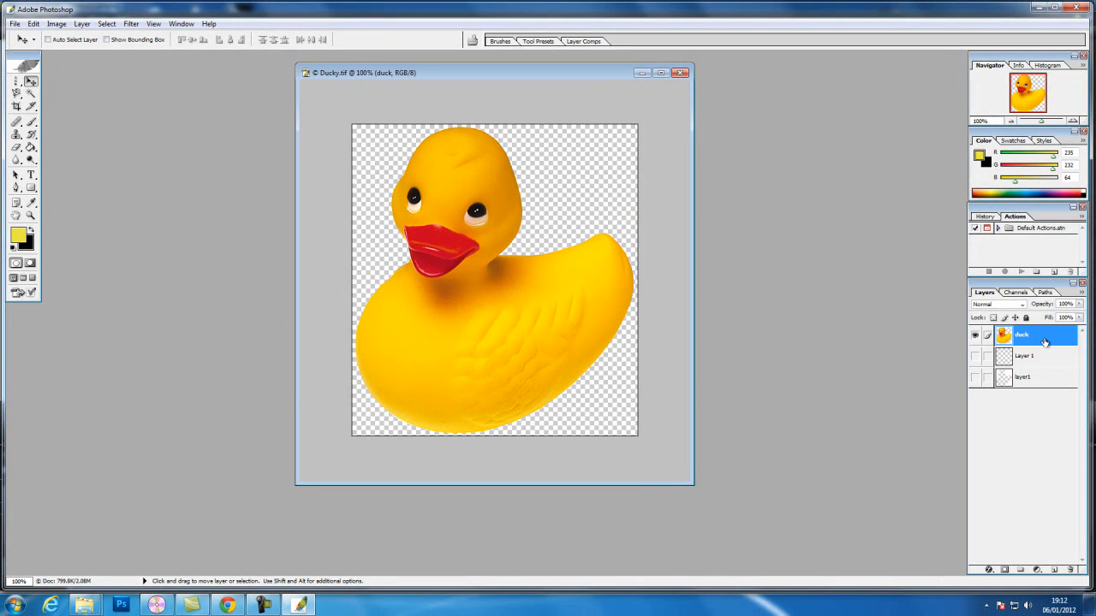
pyautogui.click(32, 122)
pyautogui.moveTo(442, 177)
pyautogui.mouseDown()
pyautogui.moveTo(620, 240)
pyautogui.moveTo(581, 225)
pyautogui.moveTo(512, 238)
pyautogui.moveTo(468, 288)
pyautogui.mouseUp()
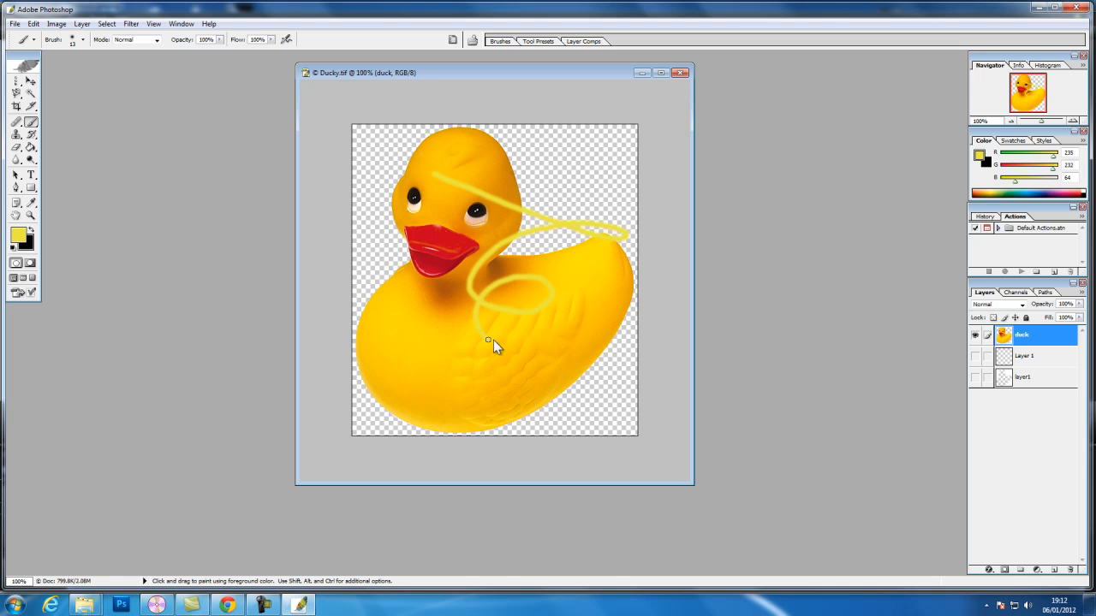
pyautogui.click(975, 339)
pyautogui.click(975, 339)
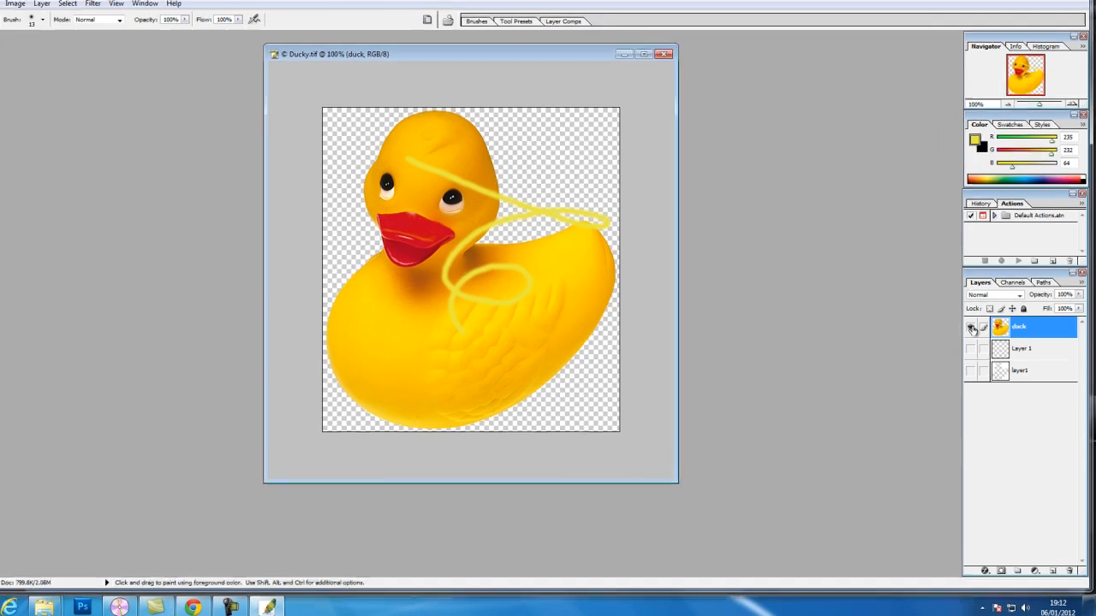
# Toggle the duck layer's visibility to check the yellow brush stroke, and undo the stroke
pyautogui.click(976, 338)
pyautogui.click(919, 236)
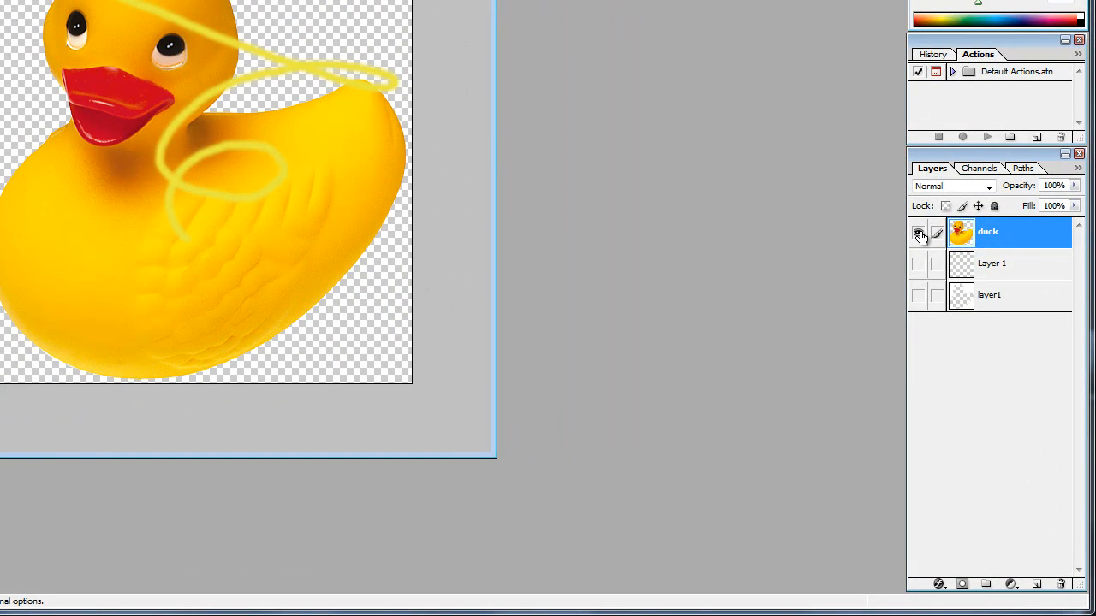
pyautogui.click(919, 236)
pyautogui.click(918, 236)
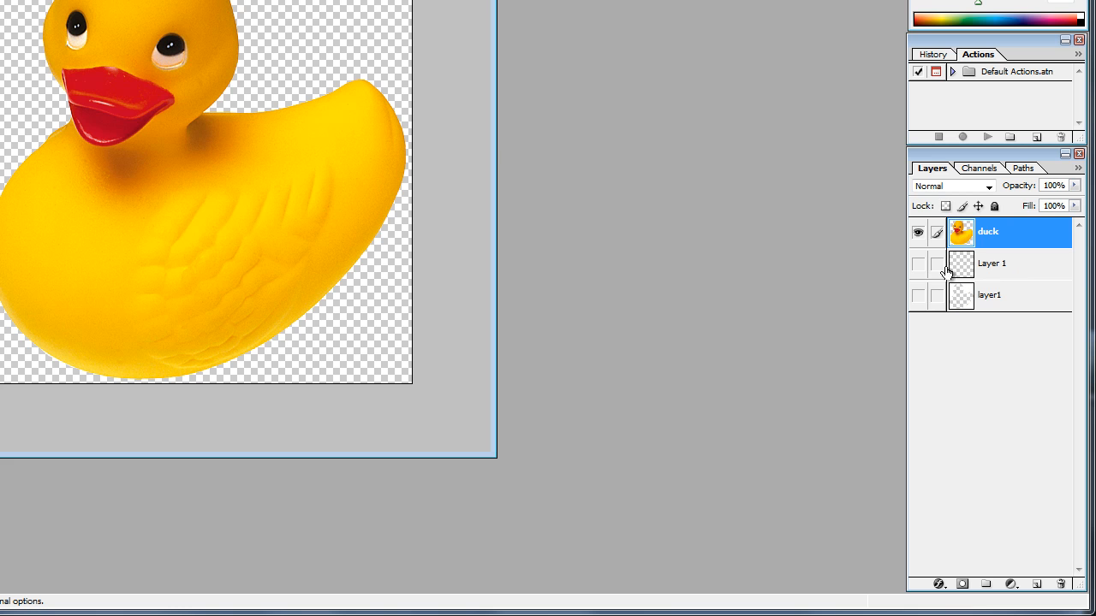
# Make the empty Layer 1 visible and active, and fill it with orange-red F83B08 using the Paint Bucket
pyautogui.click(918, 264)
pyautogui.click(1013, 268)
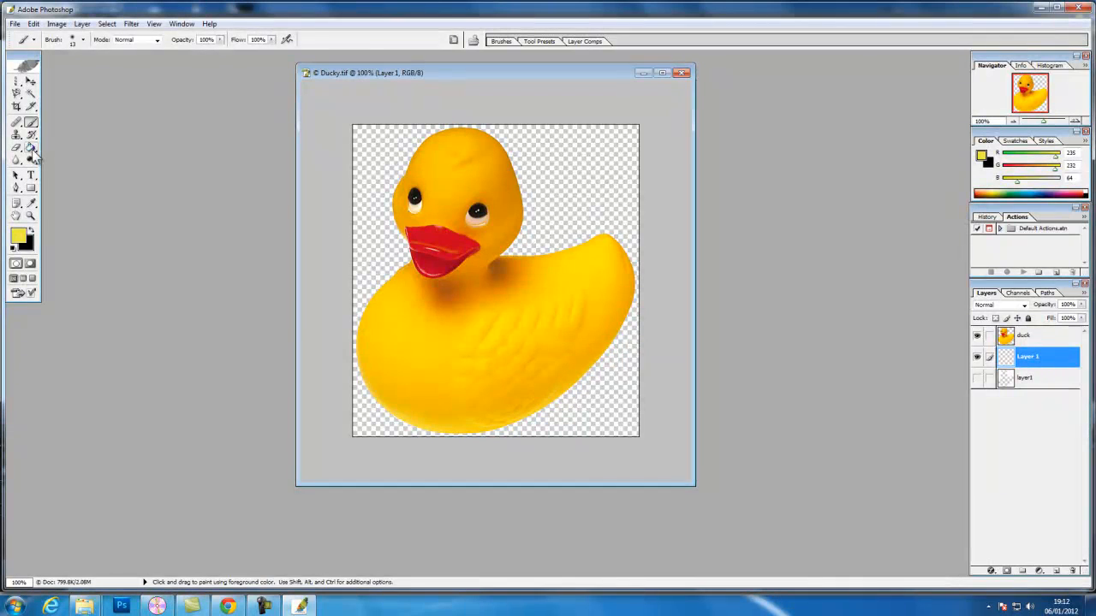
pyautogui.click(32, 151)
pyautogui.click(19, 237)
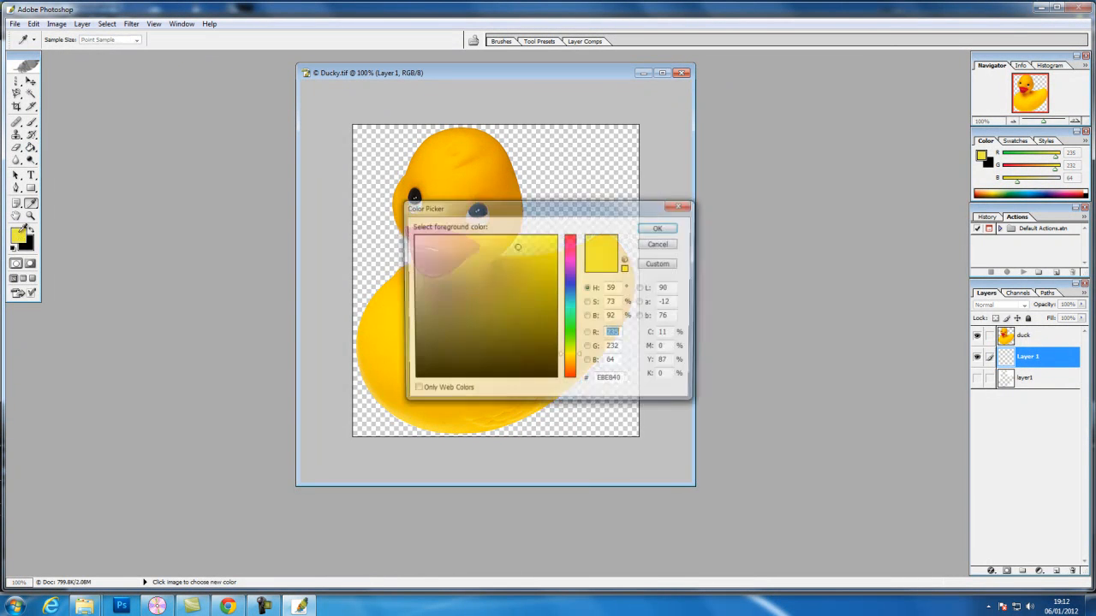
pyautogui.click(574, 376)
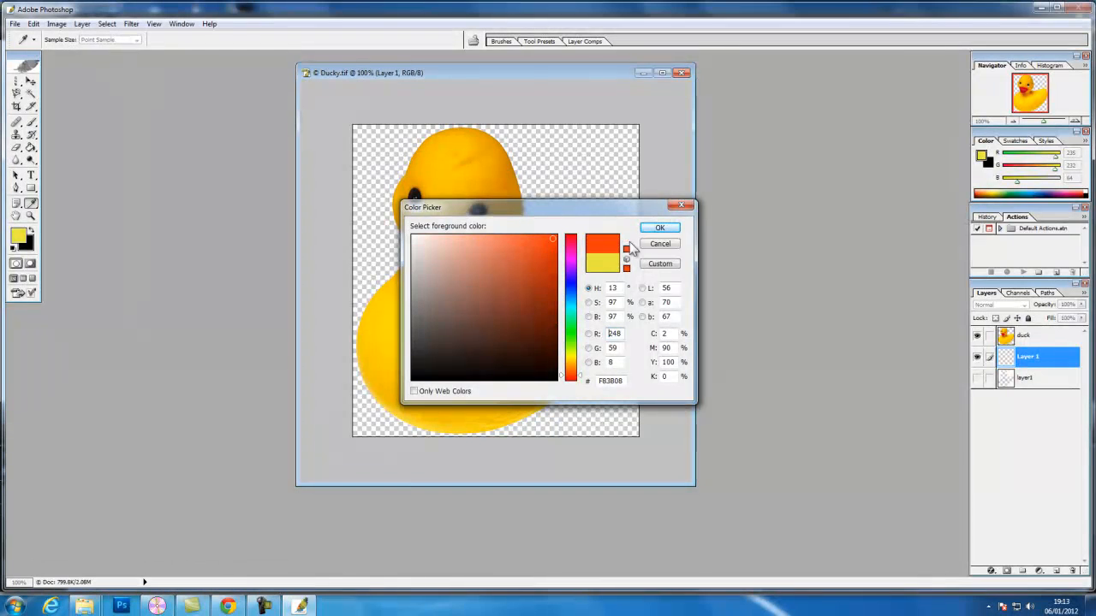
pyautogui.click(660, 229)
pyautogui.press('g')
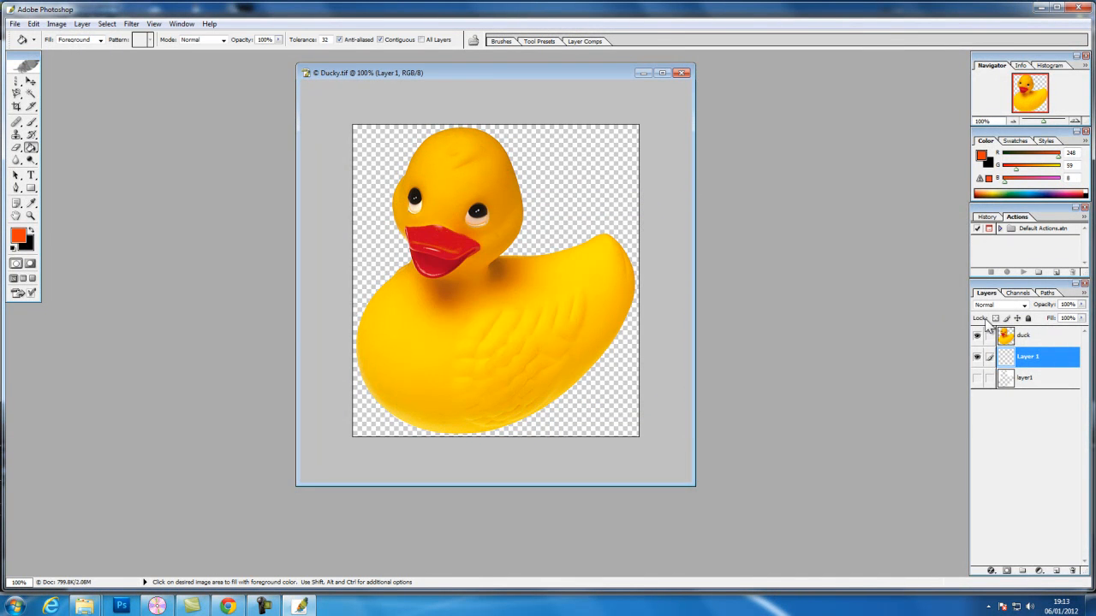
pyautogui.click(549, 189)
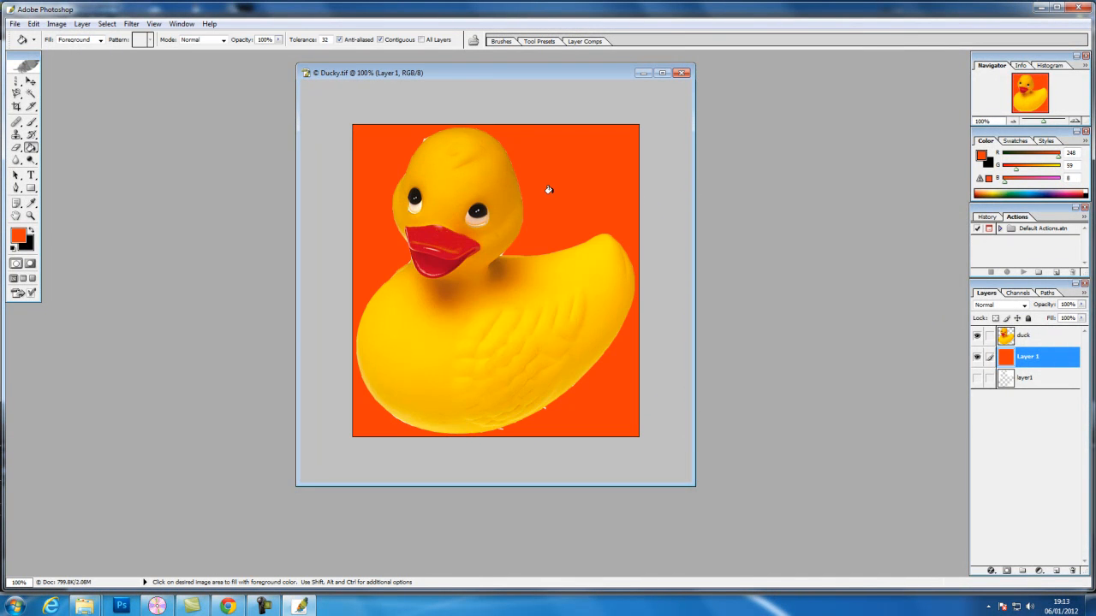